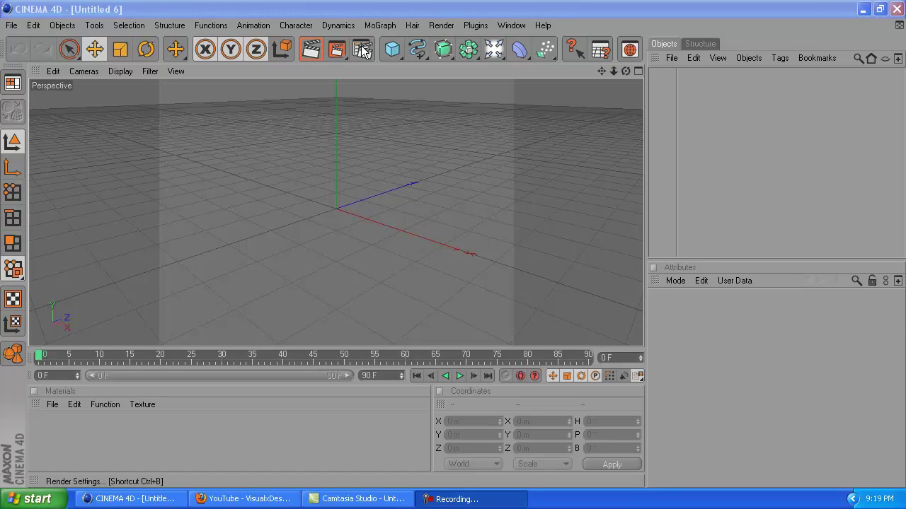
Add a Text spline to the scene and set its text to "POLY FX"
{"action": "left_click", "coordinate": [417, 51]}
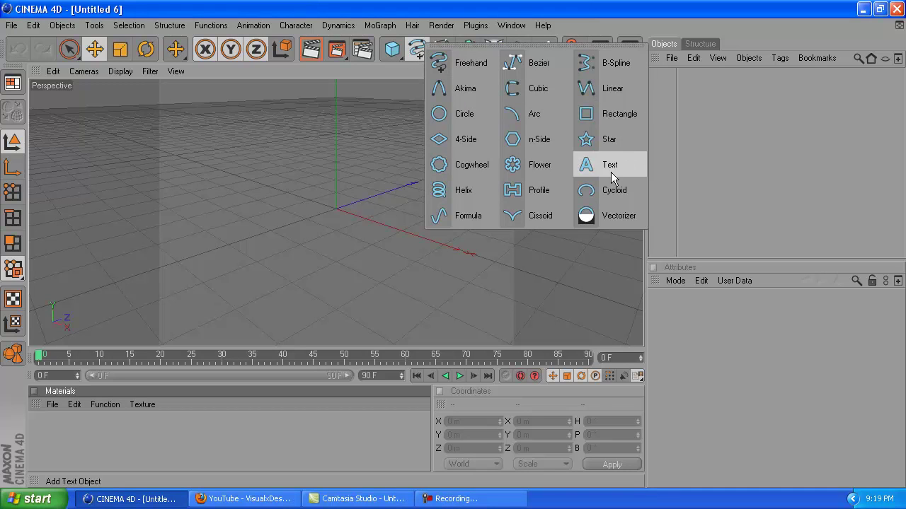
{"action": "left_click", "coordinate": [610, 166]}
{"action": "left_click_drag", "start_coordinate": [696, 344], "coordinate": [641, 339]}
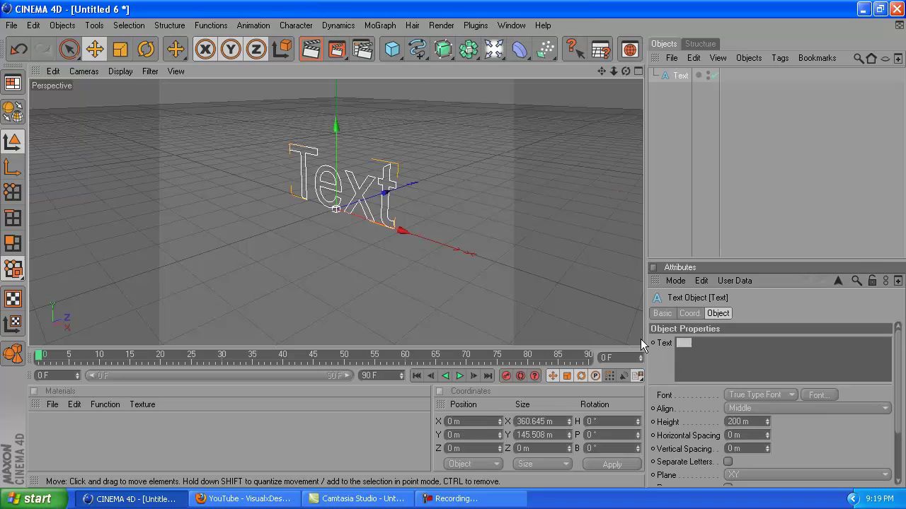
{"action": "type", "text": "POLY FX"}
Set the text spline's font to Vrinda in the Bold style
{"action": "left_click", "coordinate": [819, 395]}
{"action": "scroll", "coordinate": [69, 174], "scroll_direction": "down", "scroll_amount": 10}
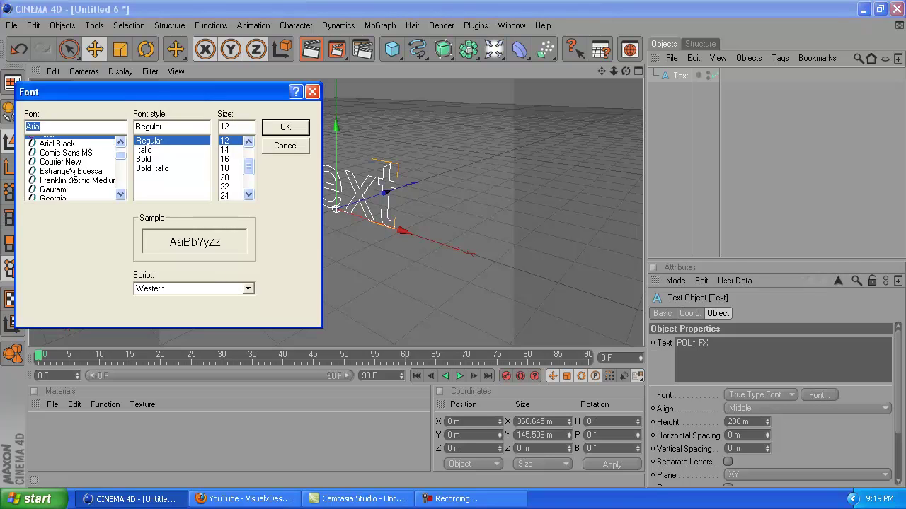
{"action": "left_click", "coordinate": [62, 179]}
{"action": "left_click", "coordinate": [60, 168]}
{"action": "left_click", "coordinate": [67, 160]}
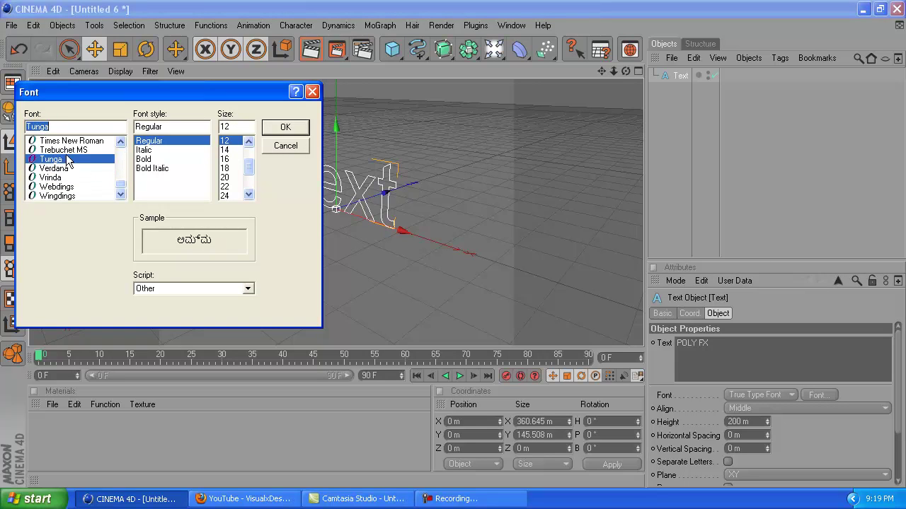
{"action": "left_click", "coordinate": [59, 181]}
{"action": "left_click", "coordinate": [154, 160]}
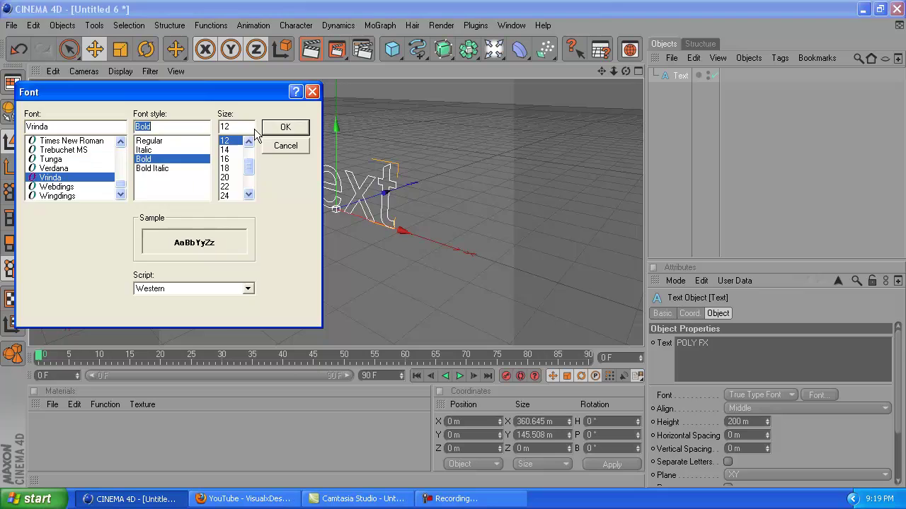
{"action": "left_click", "coordinate": [276, 129]}
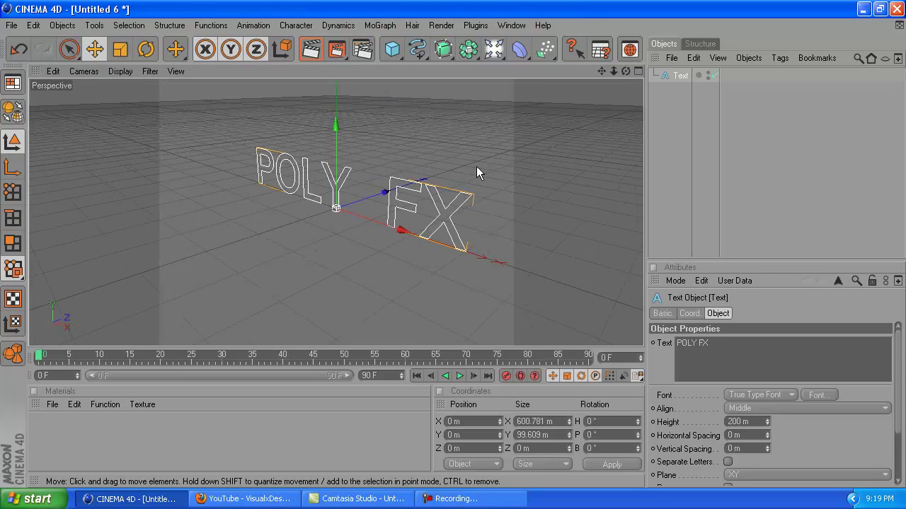
Add an Extrude NURBS object and make the Text spline its child
{"action": "left_click_drag", "start_coordinate": [443, 49], "coordinate": [559, 67]}
{"action": "left_click", "coordinate": [559, 67]}
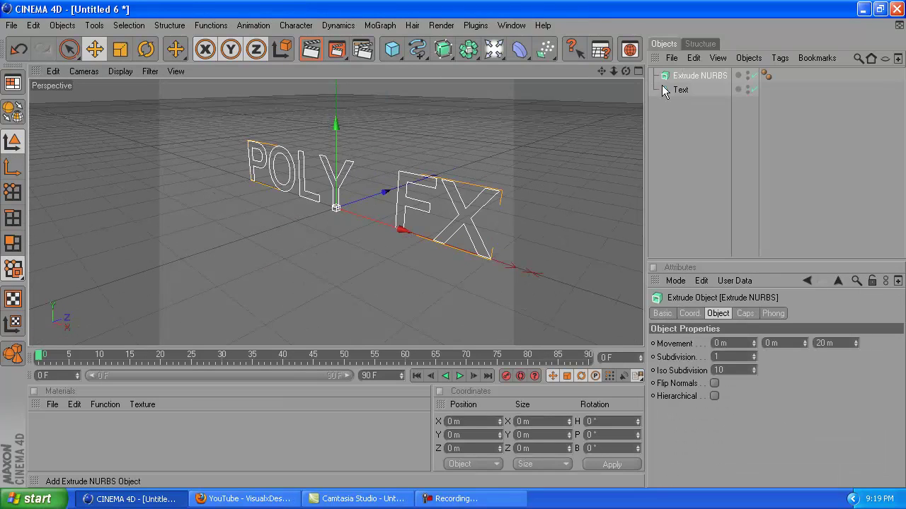
{"action": "left_click_drag", "start_coordinate": [680, 90], "coordinate": [704, 76]}
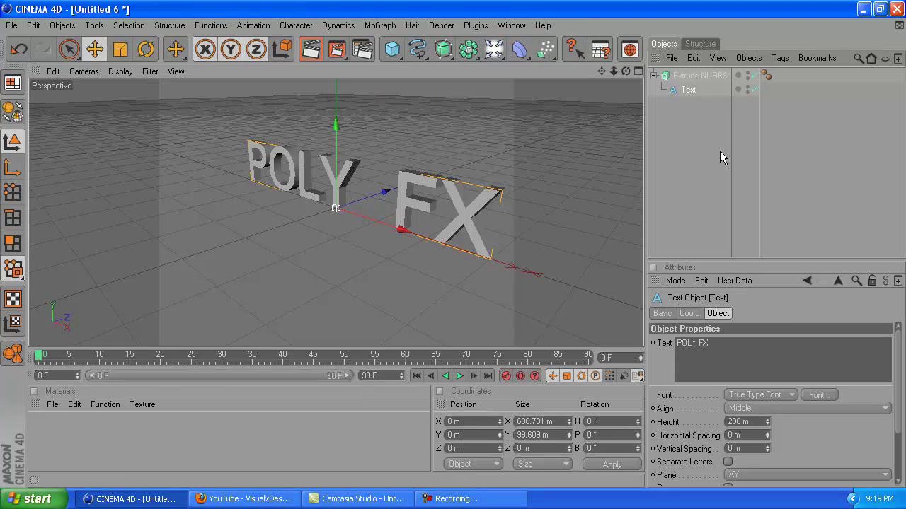
Make the Extrude NURBS editable and merge it with all its children into a single polygon object using Connect+Delete
{"action": "left_click", "coordinate": [652, 75]}
{"action": "left_click", "coordinate": [691, 79]}
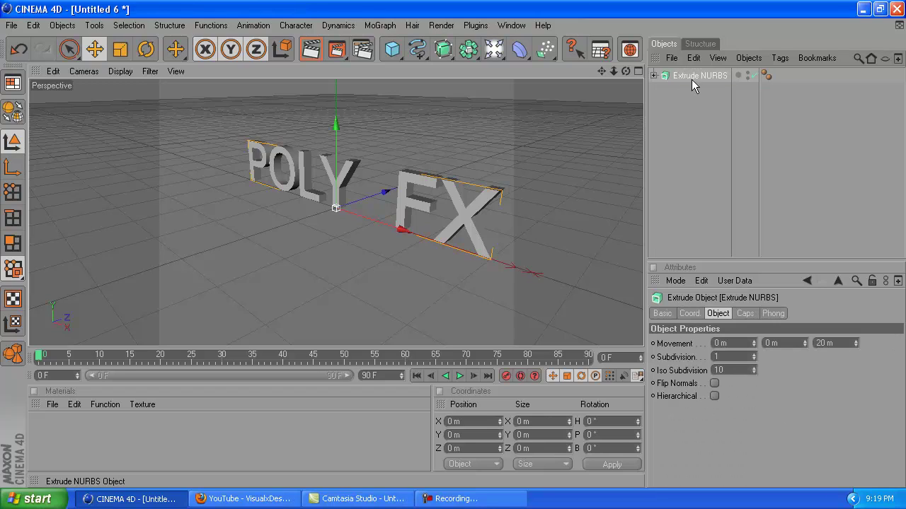
{"action": "key", "text": "c"}
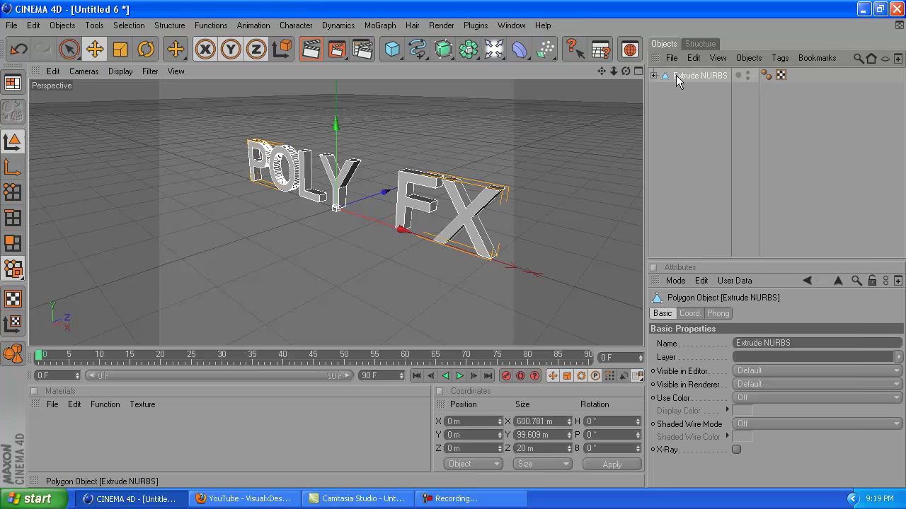
{"action": "right_click", "coordinate": [677, 75]}
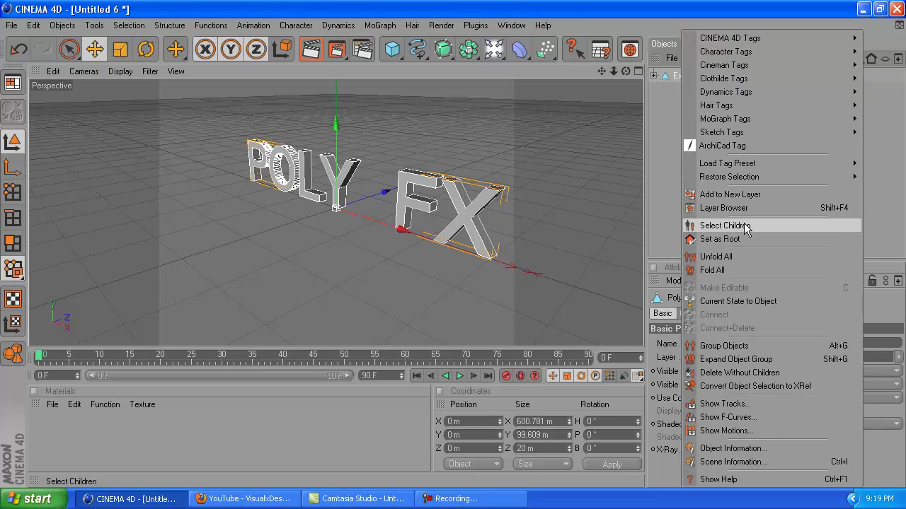
{"action": "left_click", "coordinate": [743, 225]}
{"action": "right_click", "coordinate": [685, 75]}
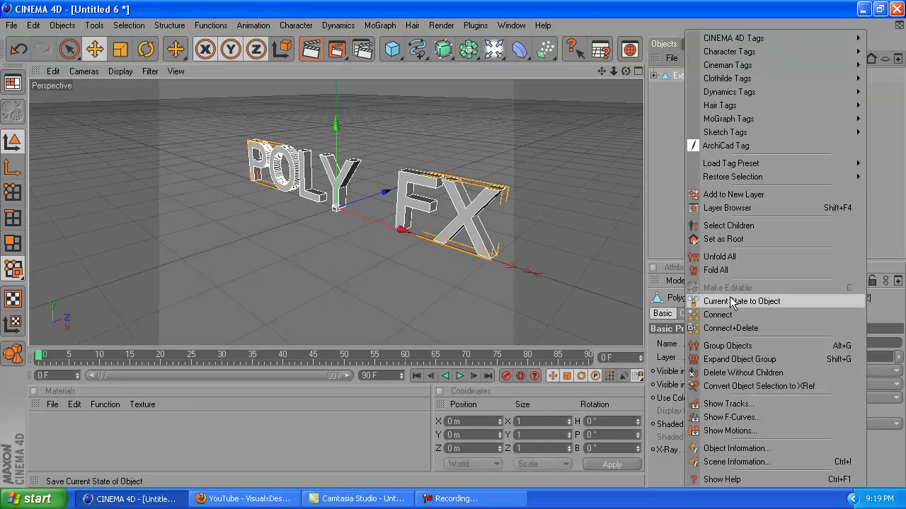
{"action": "left_click", "coordinate": [719, 327]}
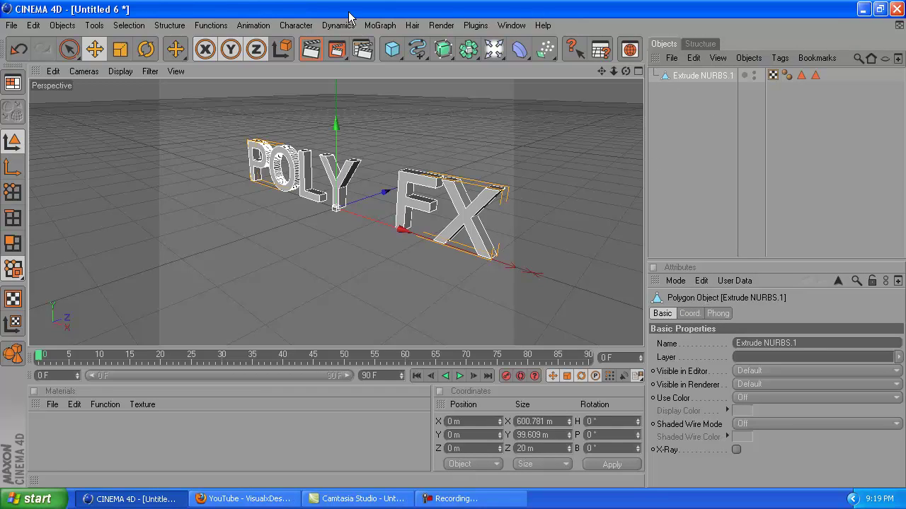
Add a MoGraph PolyFx object as a child of the merged text mesh and assign it a Random effector
{"action": "left_click", "coordinate": [391, 25]}
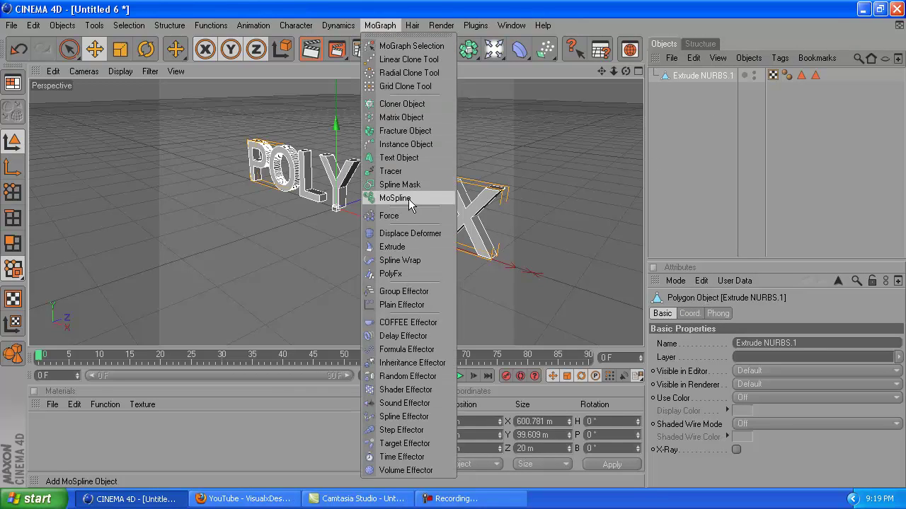
{"action": "left_click", "coordinate": [405, 273]}
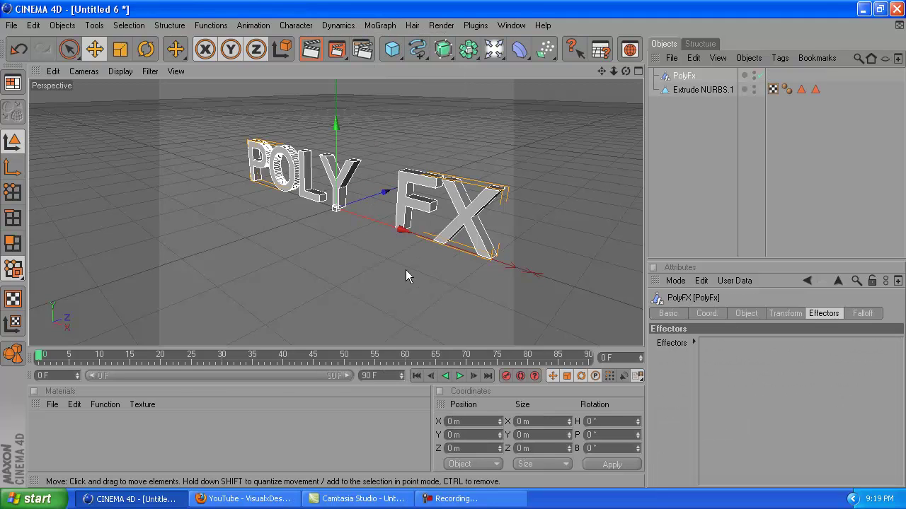
{"action": "left_click_drag", "start_coordinate": [685, 76], "coordinate": [705, 96]}
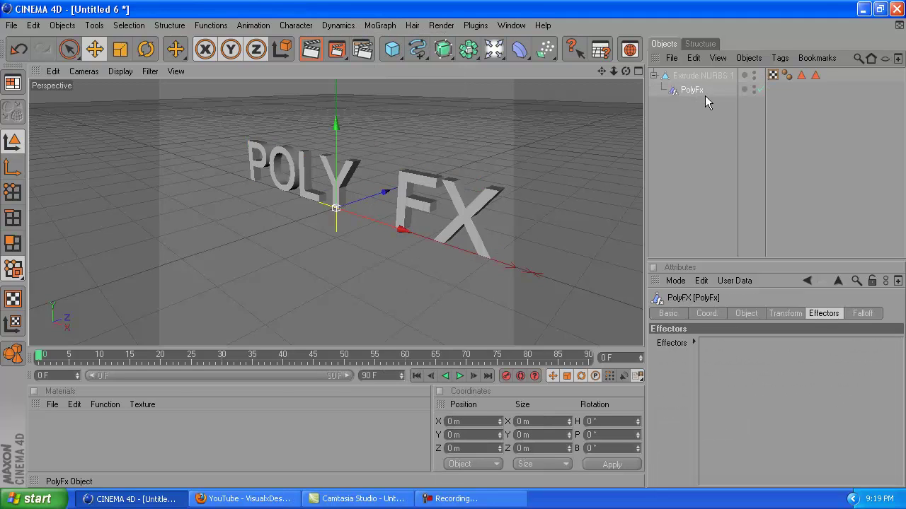
{"action": "left_click", "coordinate": [388, 26]}
{"action": "left_click", "coordinate": [421, 376]}
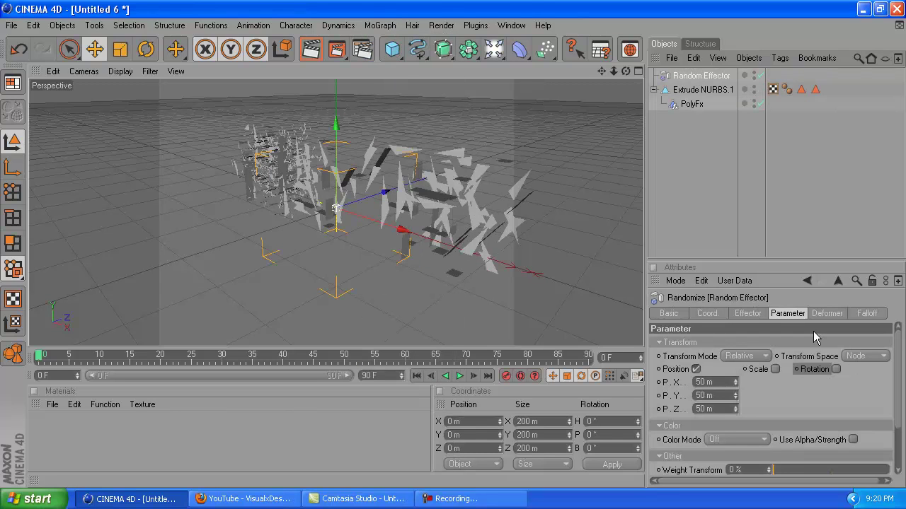
Set the Random effector's falloff shape to Sphere and stretch it over the whole text, to about 371 m in X and 128 m in Y
{"action": "left_click", "coordinate": [856, 313]}
{"action": "left_click", "coordinate": [708, 345]}
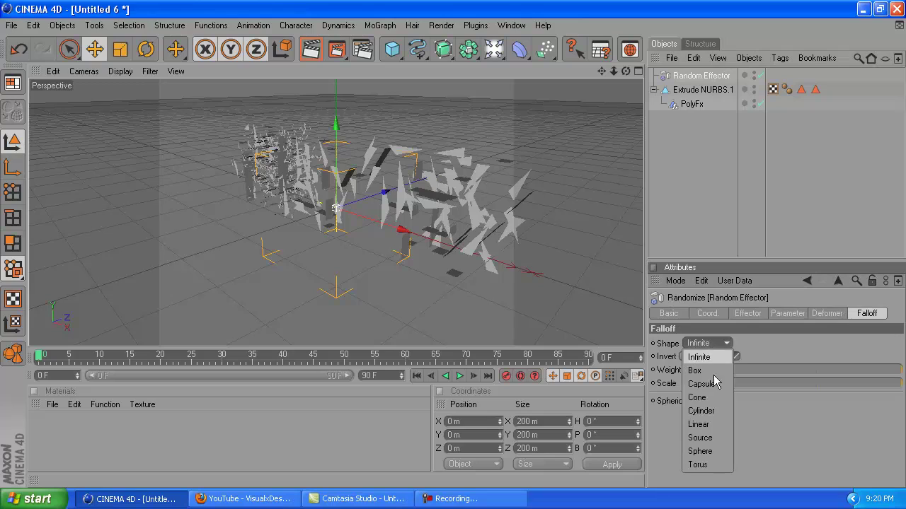
{"action": "left_click", "coordinate": [700, 452]}
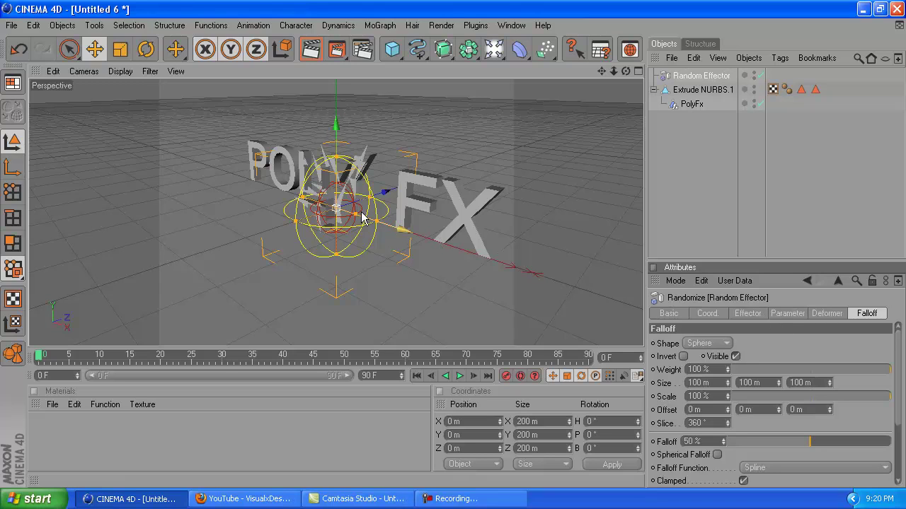
{"action": "left_click_drag", "start_coordinate": [377, 225], "coordinate": [548, 277]}
{"action": "left_click_drag", "start_coordinate": [336, 157], "coordinate": [336, 139]}
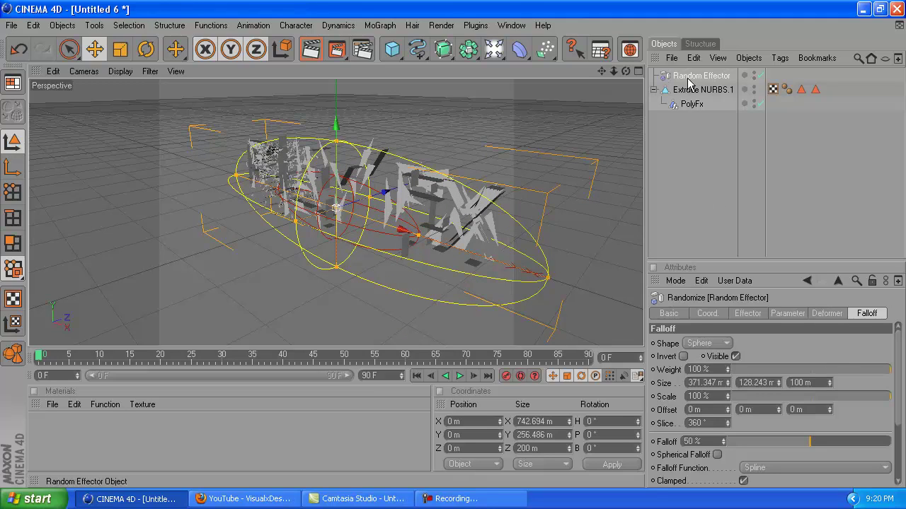
Enable uniform scale and rotation on the Random effector, with rotation set to H 300°, P 200° and B 100°
{"action": "left_click", "coordinate": [790, 313]}
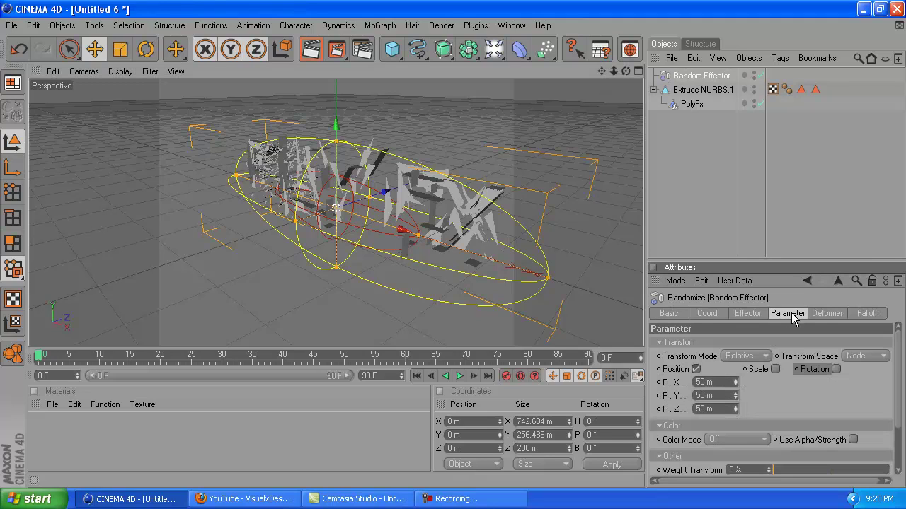
{"action": "left_click", "coordinate": [775, 369]}
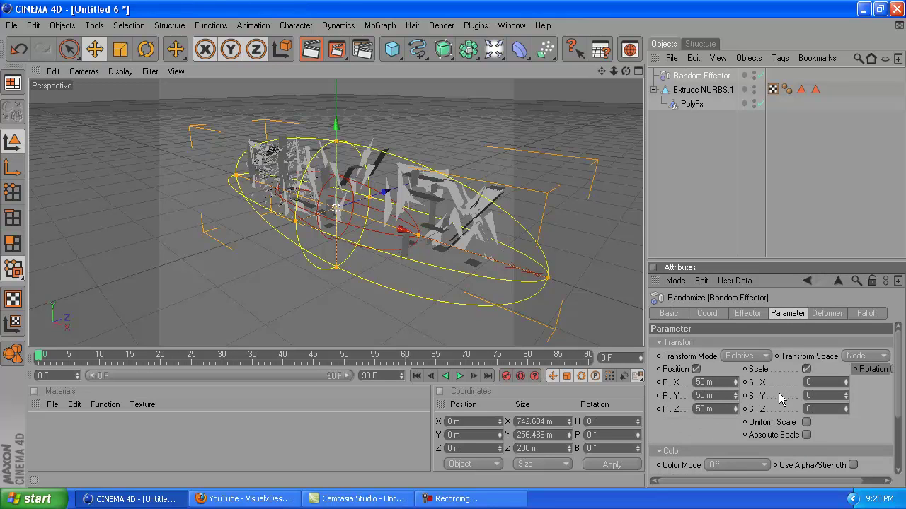
{"action": "left_click", "coordinate": [806, 423]}
{"action": "left_click_drag", "start_coordinate": [759, 486], "coordinate": [838, 449]}
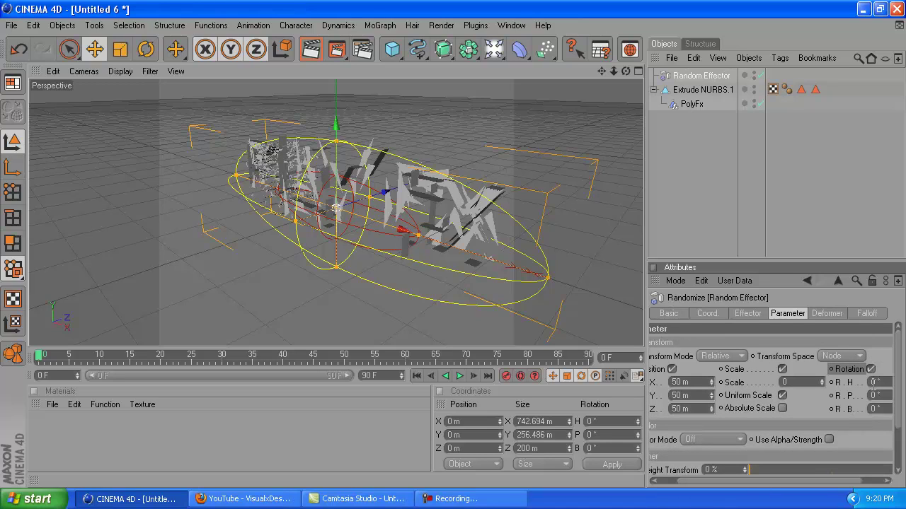
{"action": "double_click", "coordinate": [875, 382]}
{"action": "left_click_drag", "start_coordinate": [873, 398], "coordinate": [840, 377]}
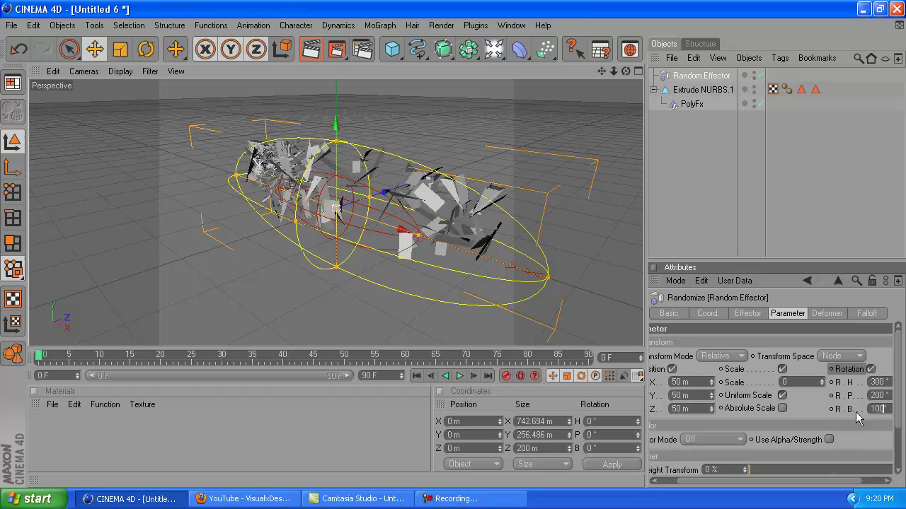
{"action": "key", "text": "Return"}
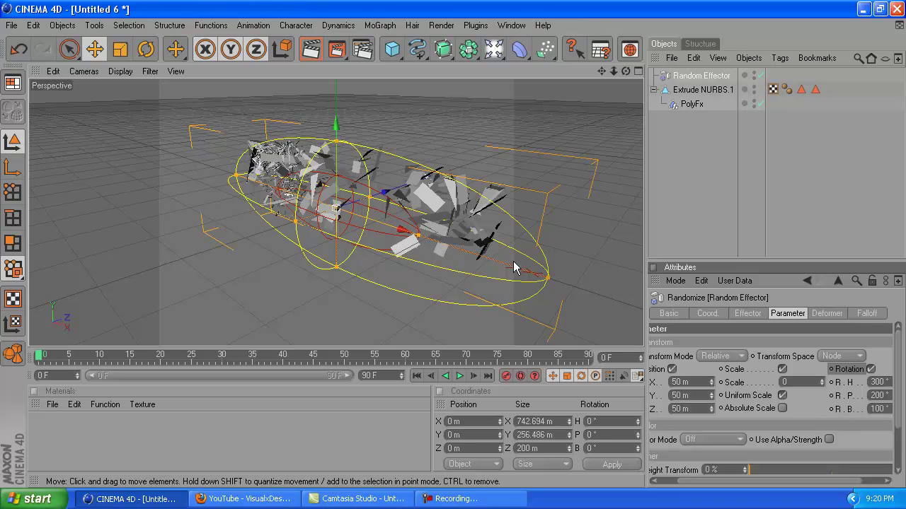
{"action": "scroll", "coordinate": [363, 232], "scroll_direction": "up", "scroll_amount": 6}
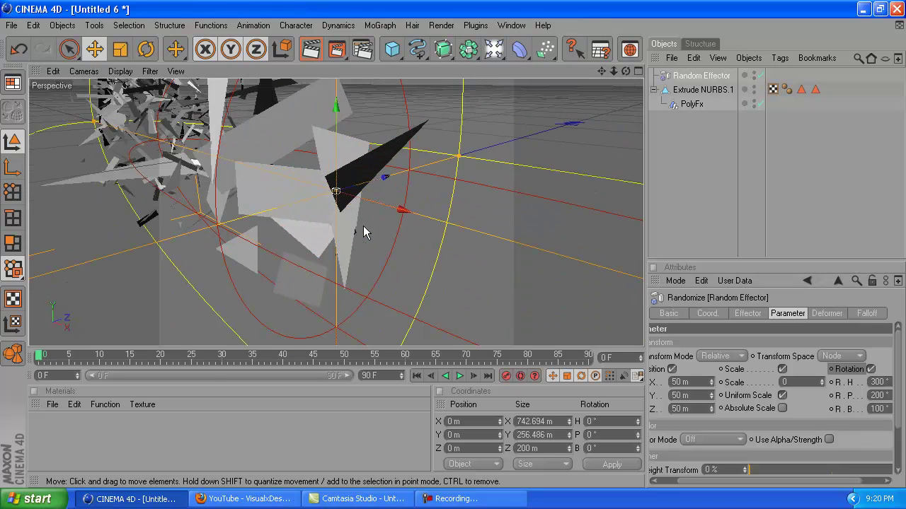
{"action": "scroll", "coordinate": [362, 232], "scroll_direction": "down", "scroll_amount": 8}
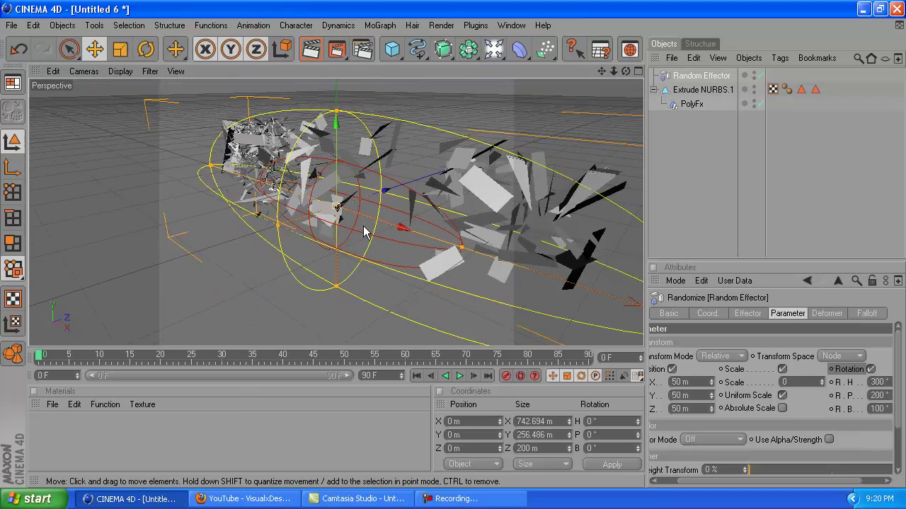
{"action": "scroll", "coordinate": [363, 232], "scroll_direction": "down", "scroll_amount": 3}
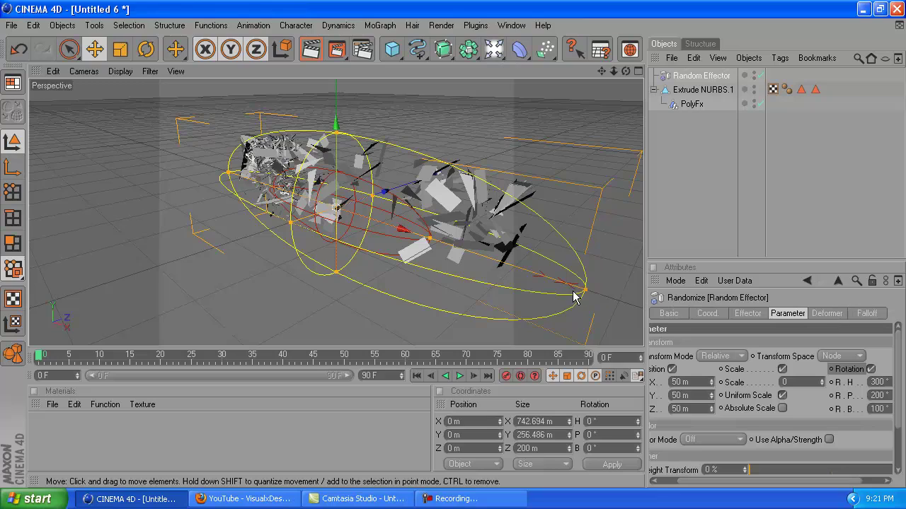
{"action": "left_click", "coordinate": [458, 500]}
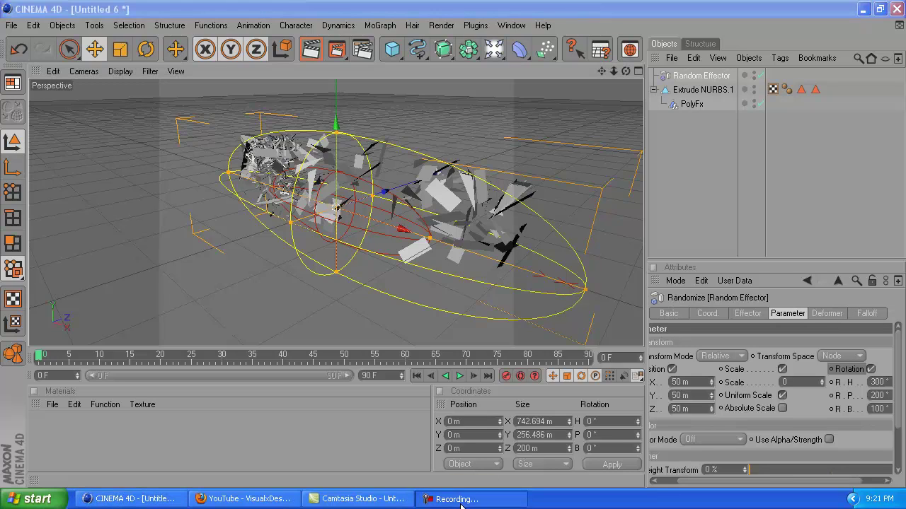
{"action": "left_click", "coordinate": [838, 436]}
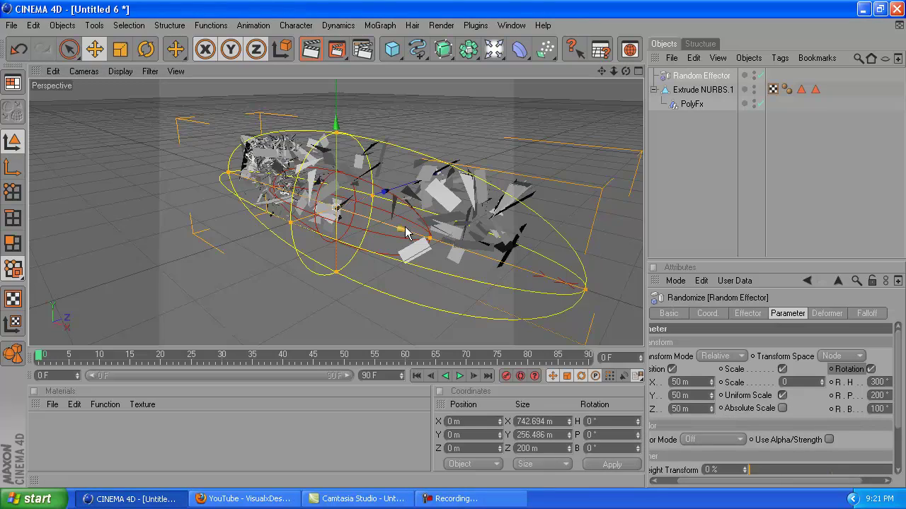
Move the Random effector along the X axis to about -112 m
{"action": "mouse_move", "coordinate": [407, 232]}
{"action": "left_mouse_down"}
{"action": "mouse_move", "coordinate": [385, 225]}
{"action": "mouse_move", "coordinate": [398, 226]}
{"action": "left_mouse_up"}
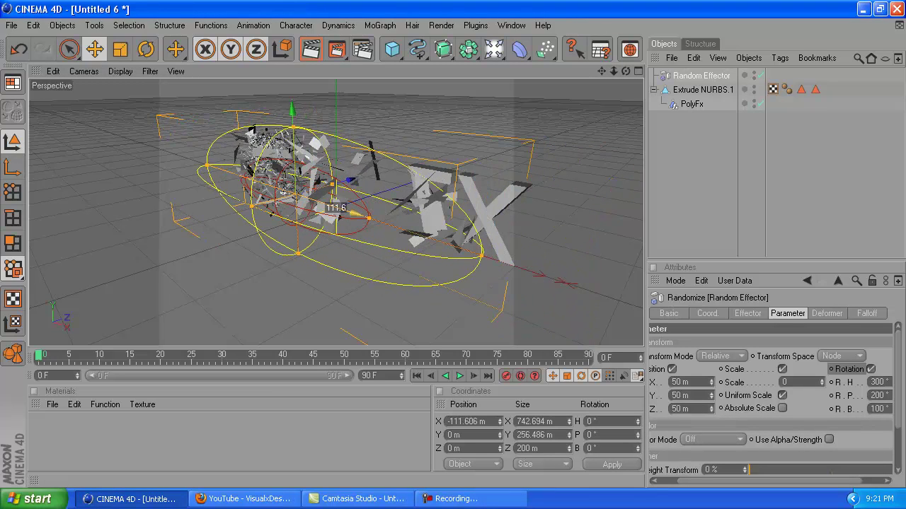
{"action": "scroll", "coordinate": [266, 177], "scroll_direction": "up", "scroll_amount": 6}
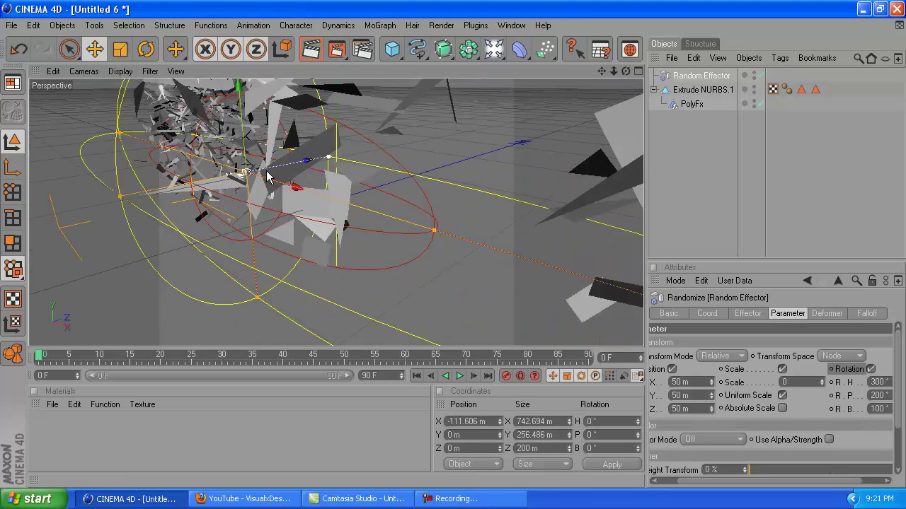
{"action": "scroll", "coordinate": [267, 177], "scroll_direction": "down", "scroll_amount": 1}
{"action": "scroll", "coordinate": [268, 177], "scroll_direction": "down", "scroll_amount": 4}
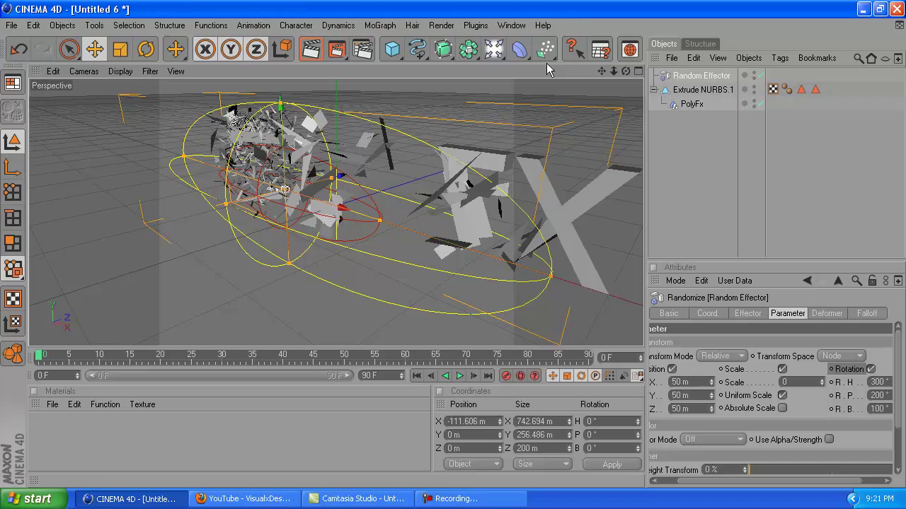
Add an Explosion FX deformer and make it a child of the extruded text mesh, below PolyFx
{"action": "left_click", "coordinate": [690, 104]}
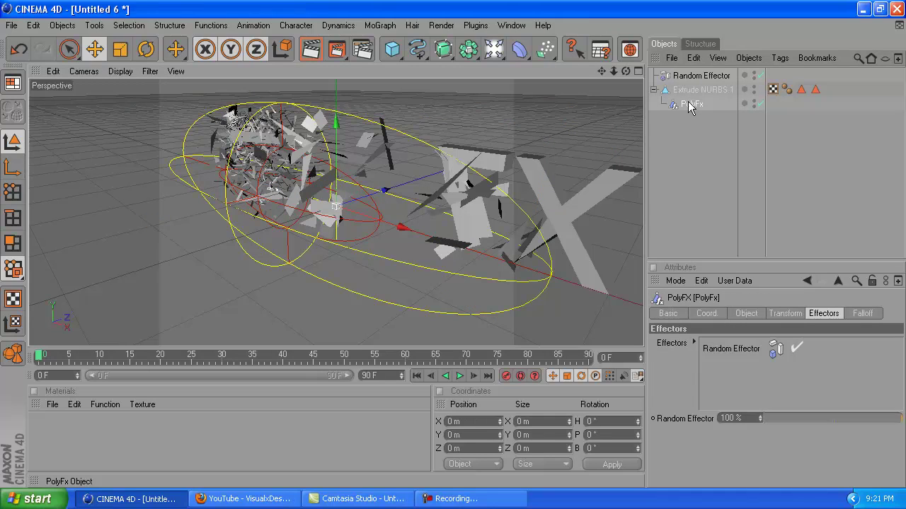
{"action": "left_click", "coordinate": [521, 51]}
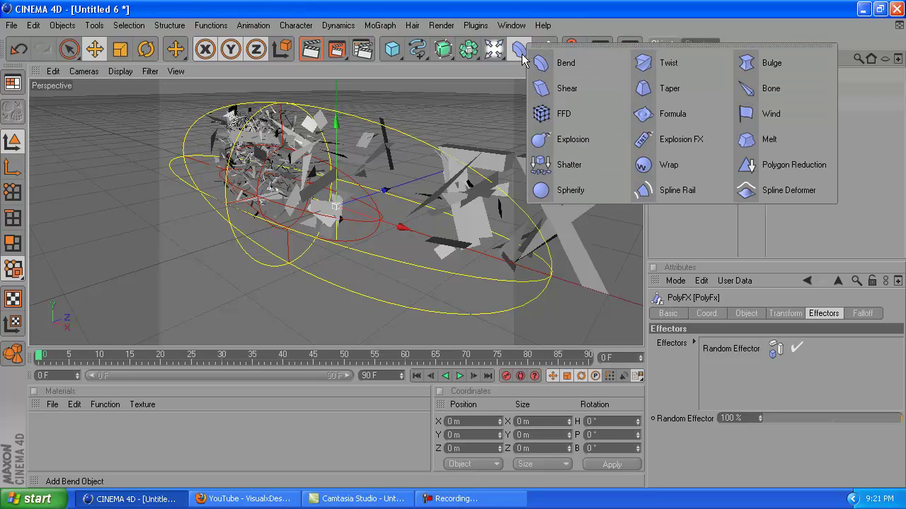
{"action": "left_click", "coordinate": [661, 146]}
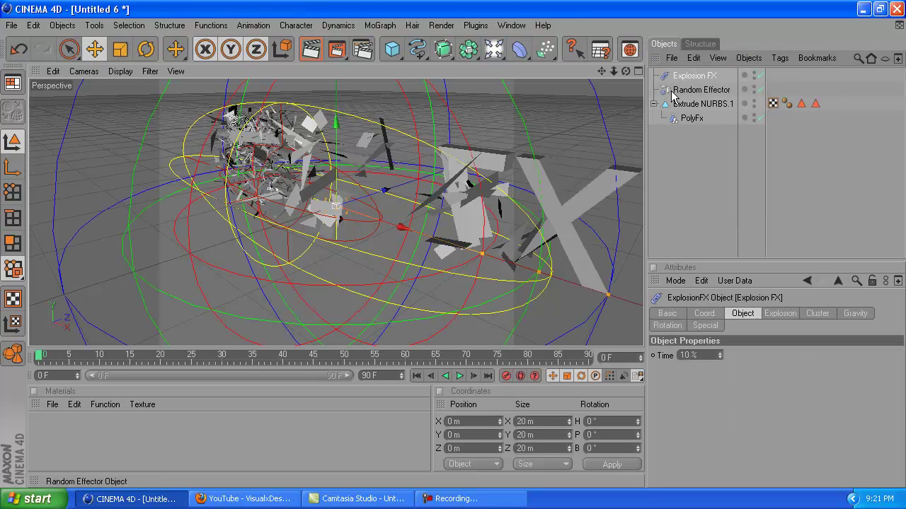
{"action": "left_click_drag", "start_coordinate": [688, 75], "coordinate": [693, 124]}
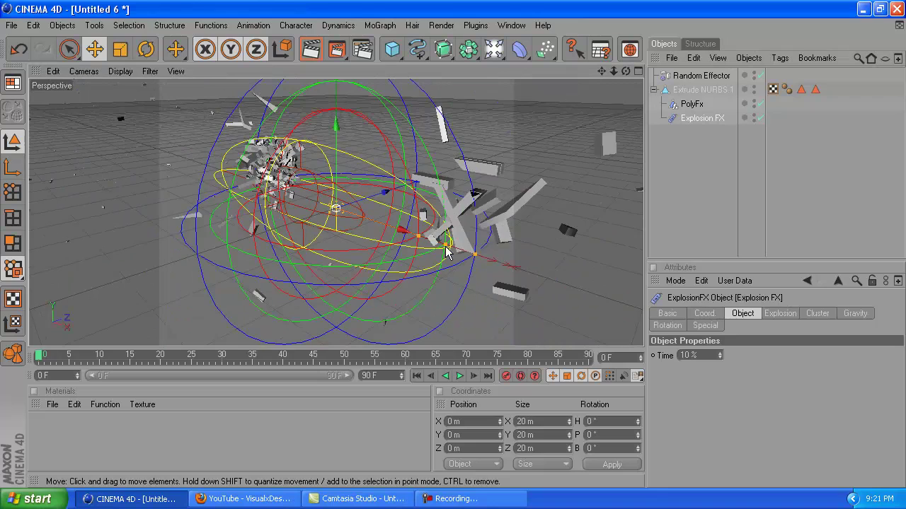
Move the Explosion FX deformer along the X axis to about -1111 m, away from the text
{"action": "scroll", "coordinate": [438, 246], "scroll_direction": "up", "scroll_amount": 2}
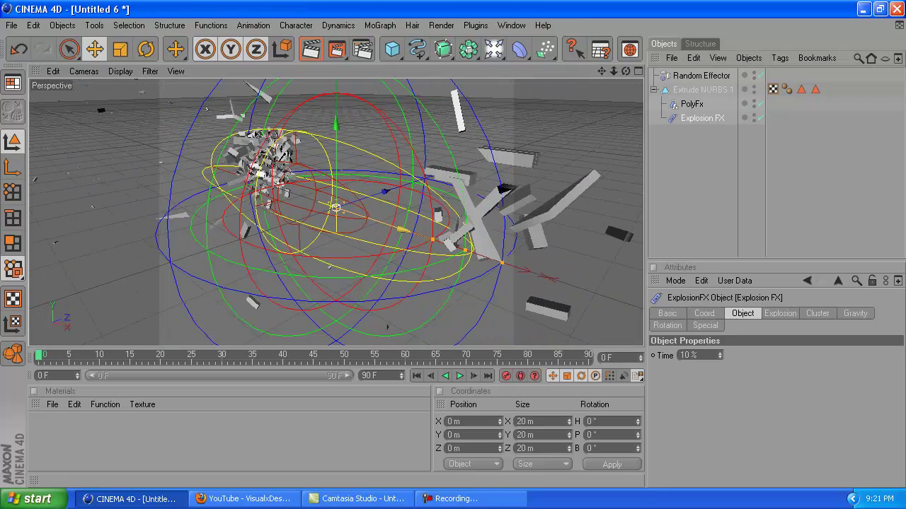
{"action": "left_click_drag", "start_coordinate": [404, 228], "coordinate": [135, 141]}
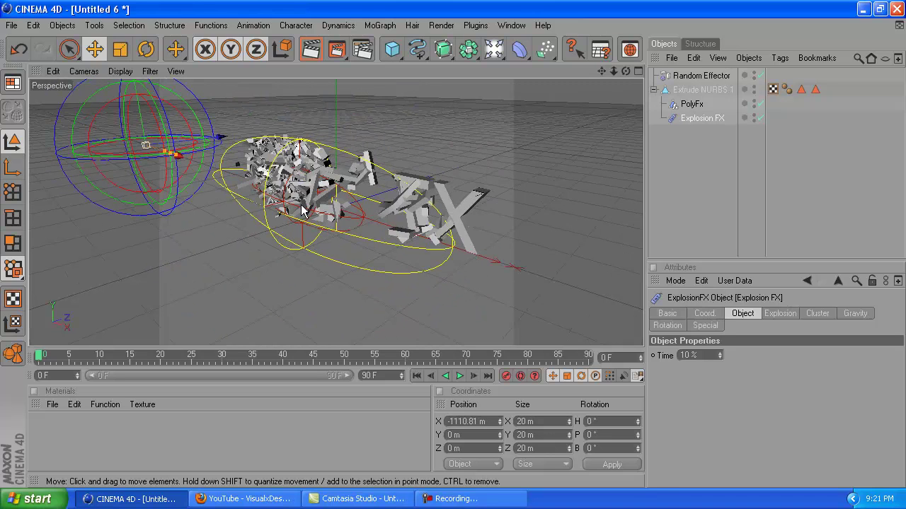
{"action": "scroll", "coordinate": [302, 210], "scroll_direction": "up", "scroll_amount": 3}
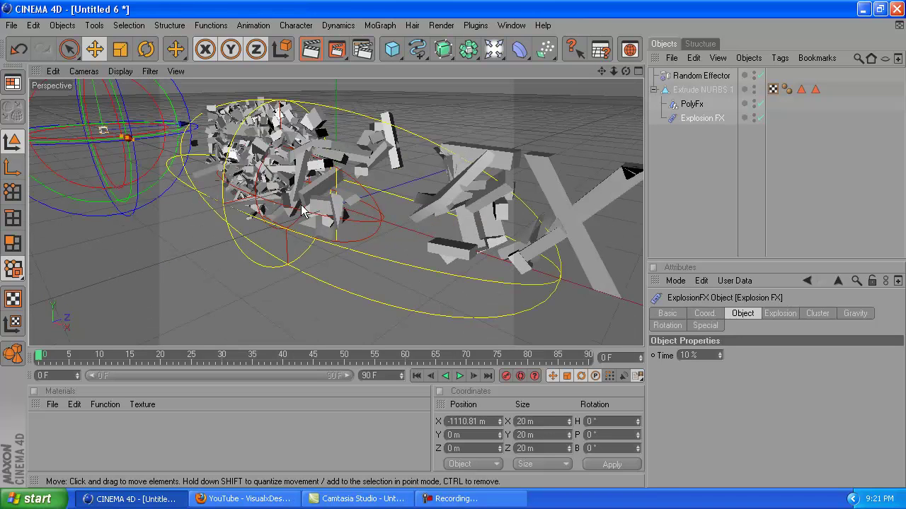
{"action": "left_click", "coordinate": [453, 499]}
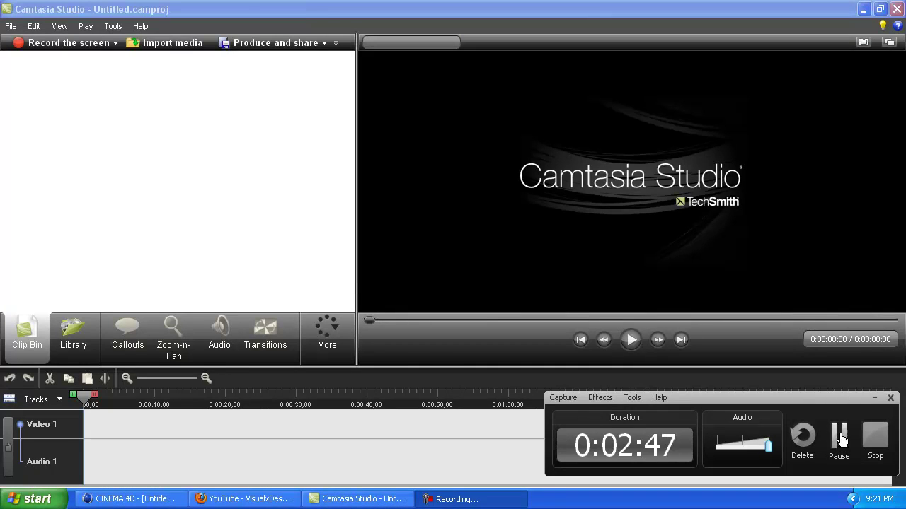
{"action": "left_click", "coordinate": [836, 433]}
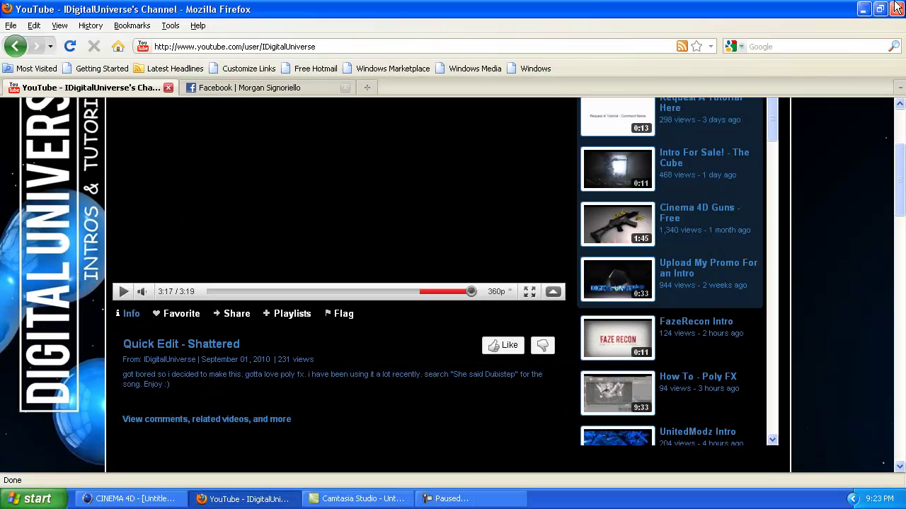
{"action": "left_click", "coordinate": [862, 8]}
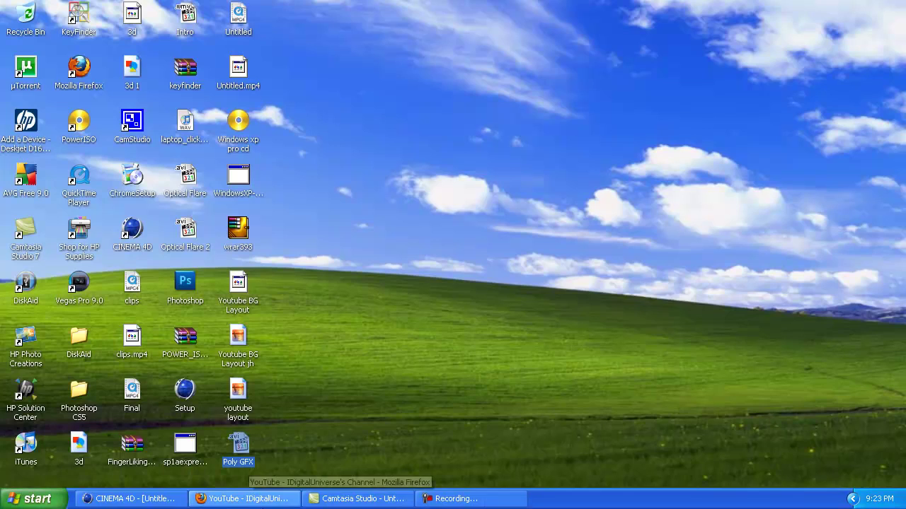
{"action": "left_click", "coordinate": [119, 499]}
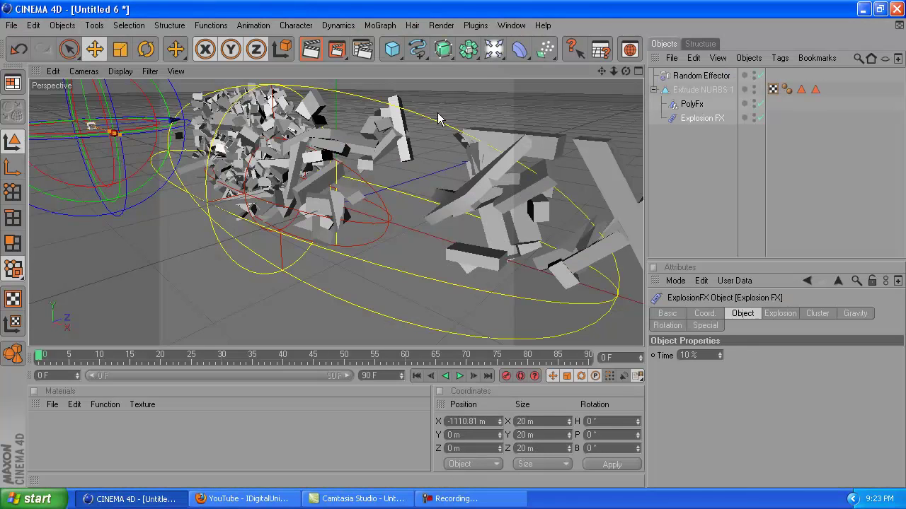
Move the Random effector along the X axis to about -581 m, toward the start of the text
{"action": "scroll", "coordinate": [457, 138], "scroll_direction": "down", "scroll_amount": 2}
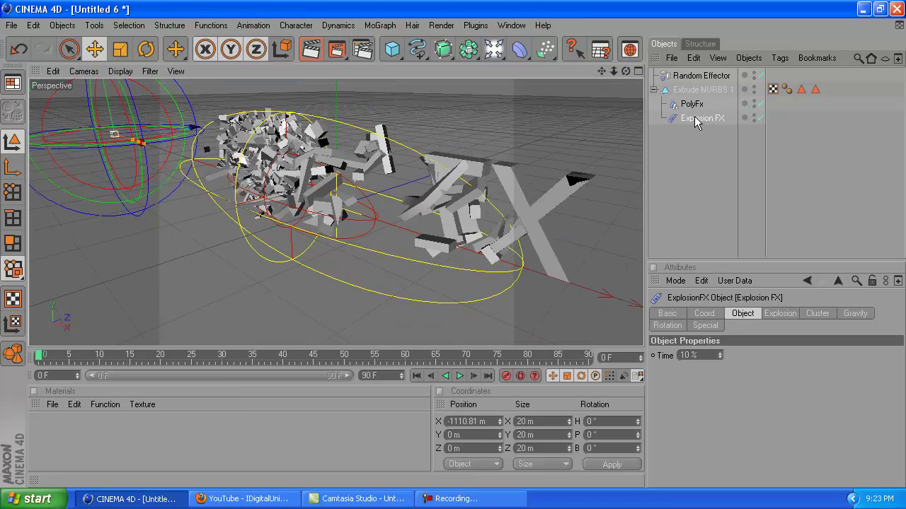
{"action": "left_click", "coordinate": [694, 78]}
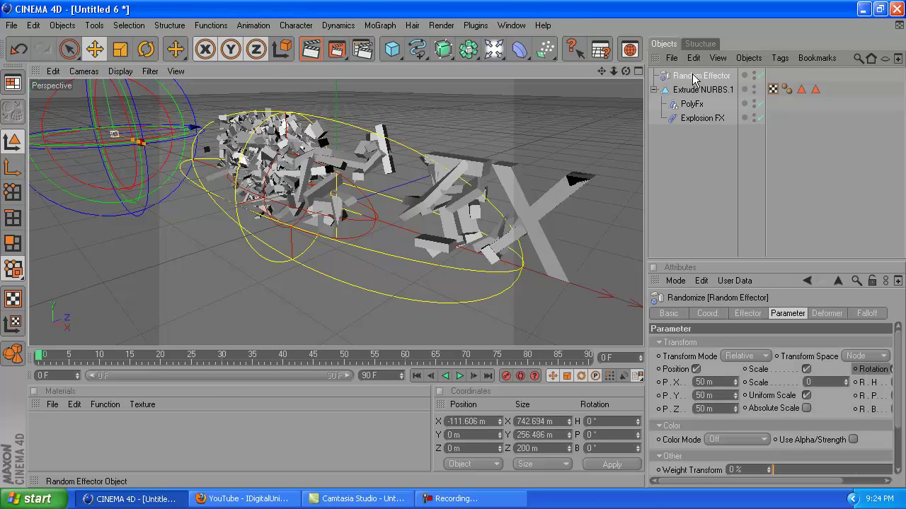
{"action": "left_click_drag", "start_coordinate": [289, 191], "coordinate": [213, 168]}
{"action": "left_click_drag", "start_coordinate": [278, 187], "coordinate": [212, 166]}
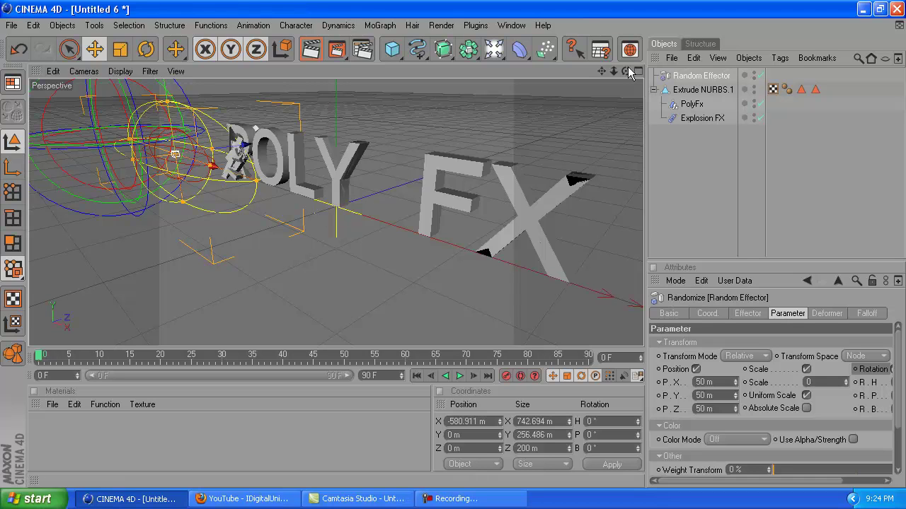
Turn on autokeying at frame 0 and keyframe the Random effector at about 795 m in X at frame 90
{"action": "left_click_drag", "start_coordinate": [626, 71], "coordinate": [637, 64]}
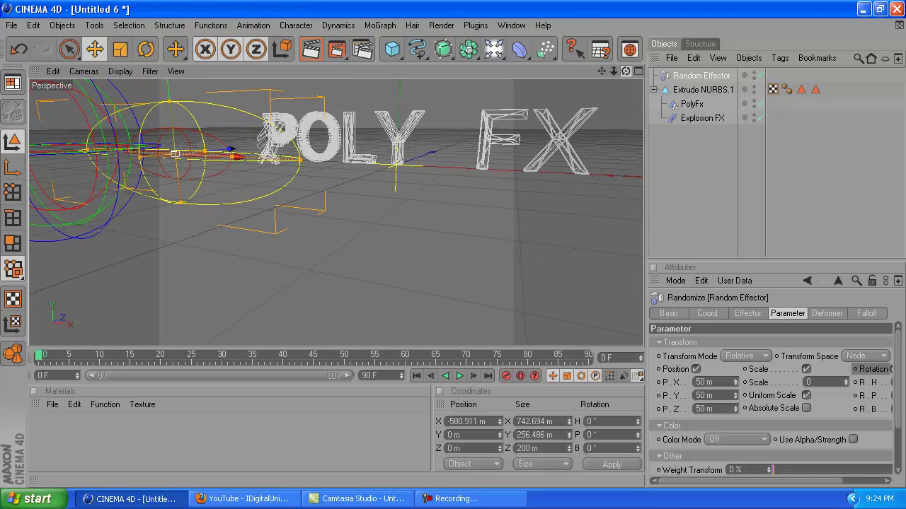
{"action": "left_click", "coordinate": [520, 376]}
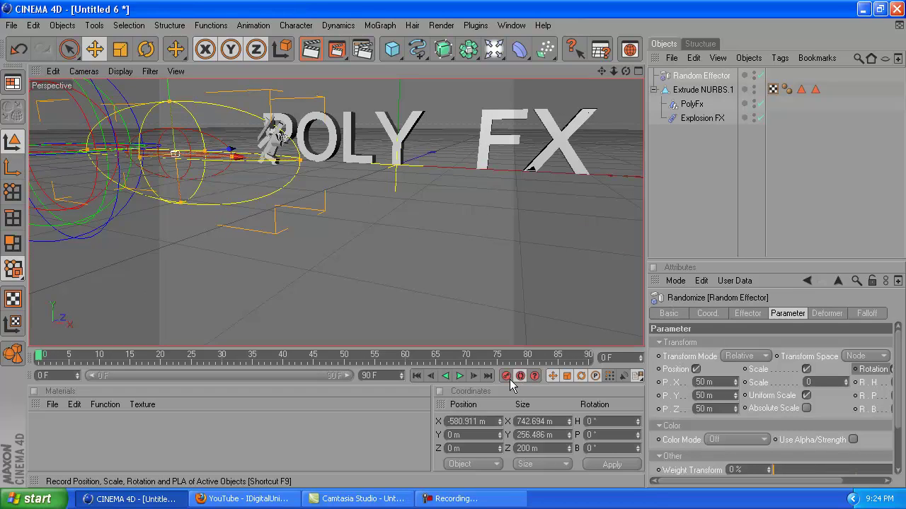
{"action": "left_click_drag", "start_coordinate": [43, 358], "coordinate": [589, 356]}
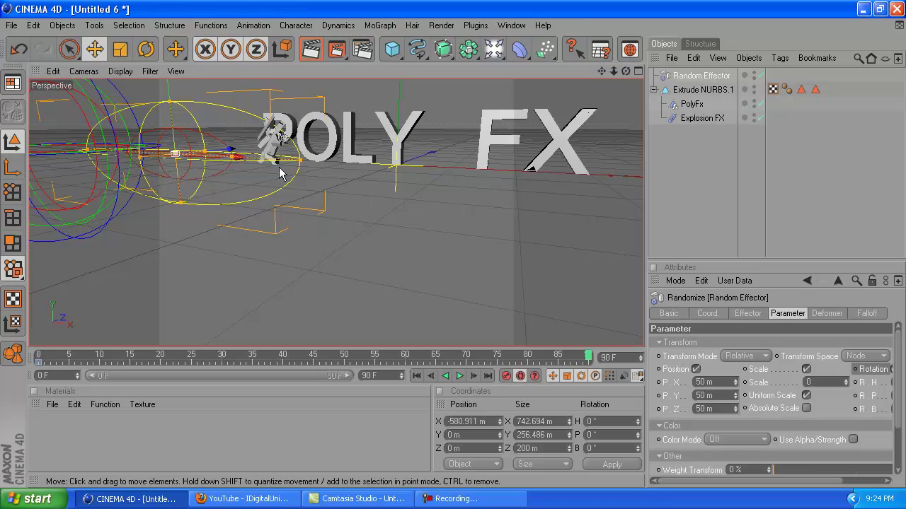
{"action": "left_click_drag", "start_coordinate": [235, 157], "coordinate": [300, 160]}
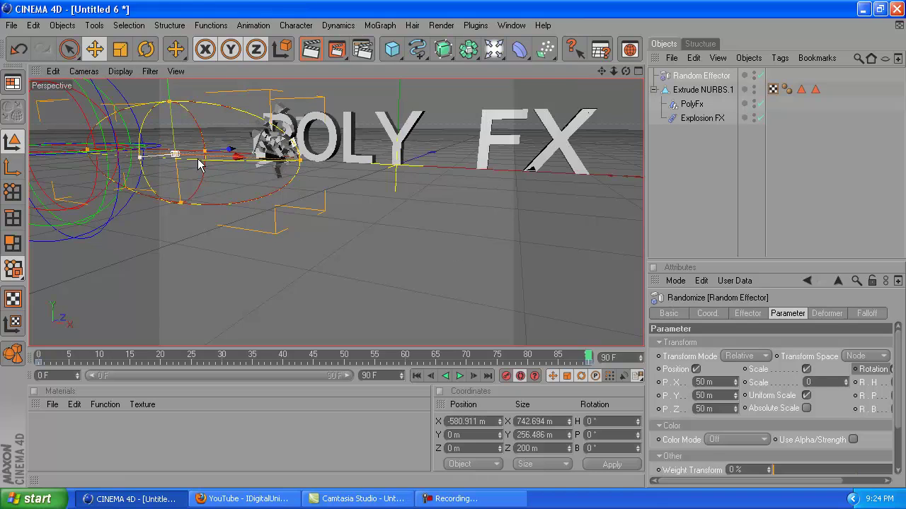
{"action": "left_click_drag", "start_coordinate": [175, 153], "coordinate": [396, 167]}
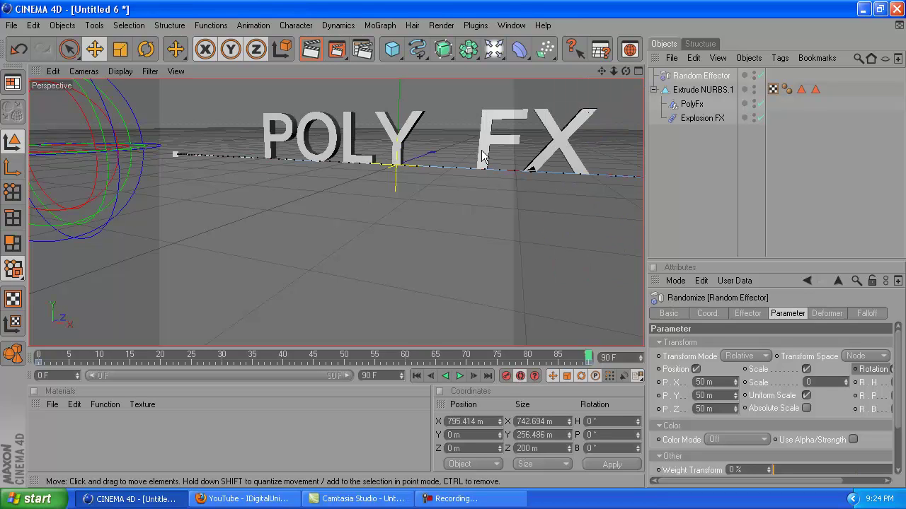
{"action": "left_click", "coordinate": [461, 499]}
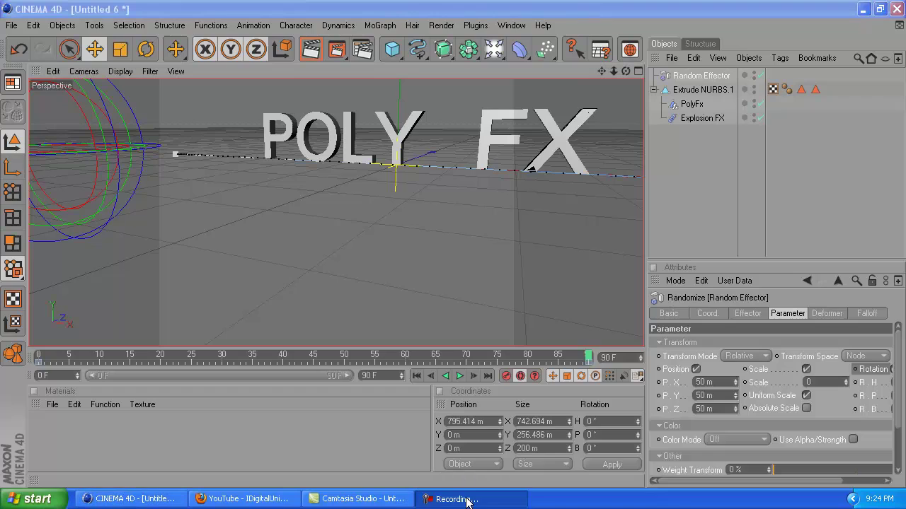